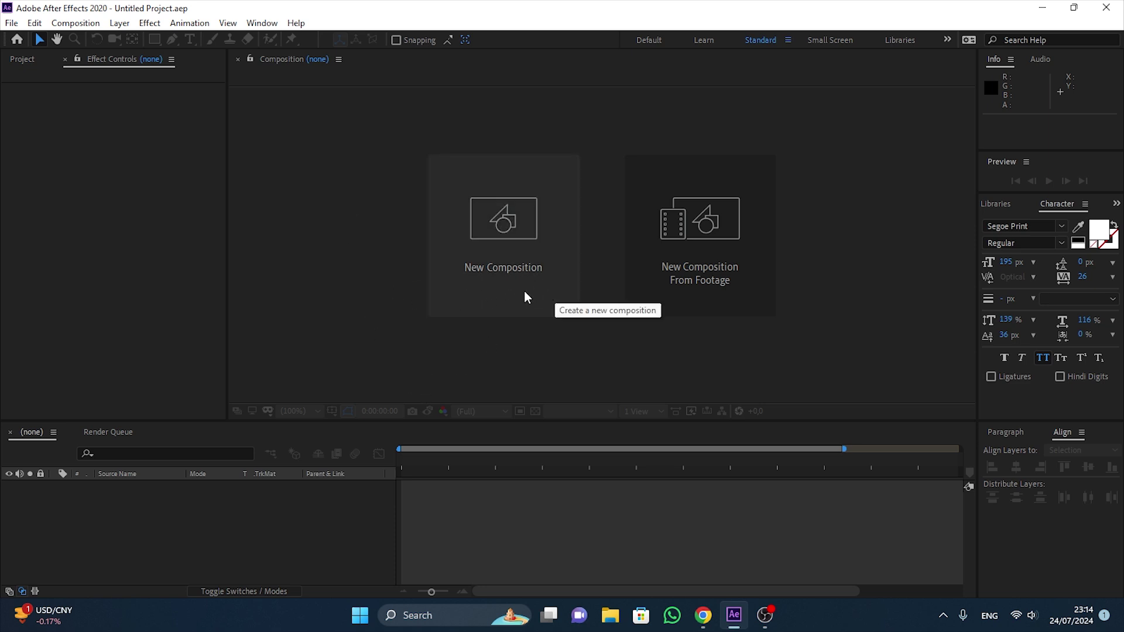
# Create a new HDTV 1080 29.97 composition lasting 30 seconds and add a text layer reading "fire text".
pyautogui.click(499, 289)
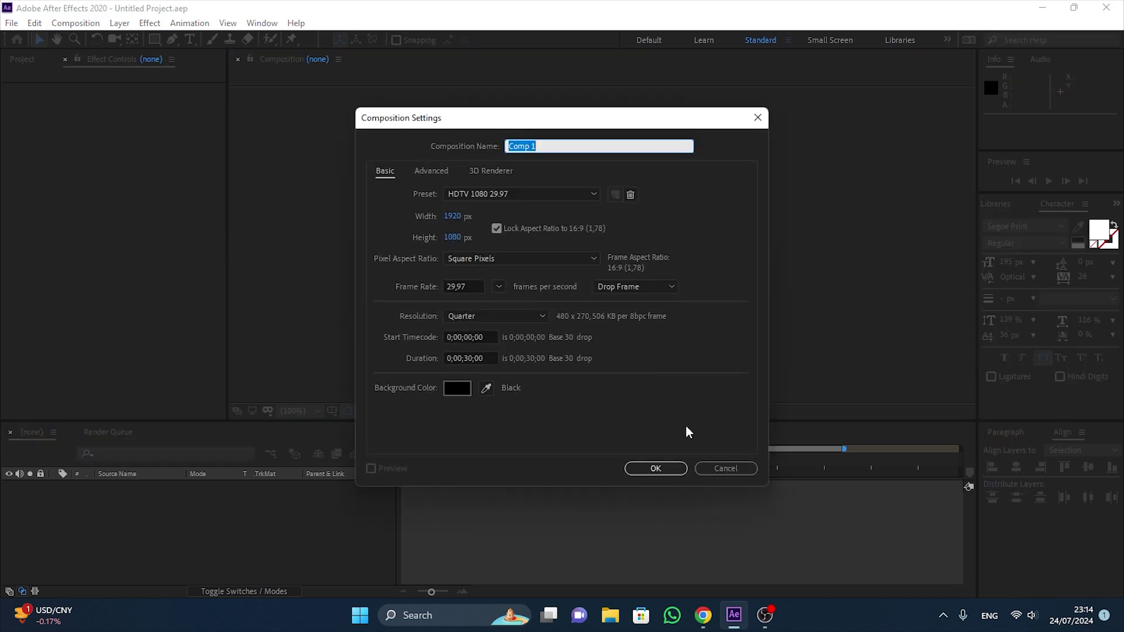
pyautogui.click(656, 469)
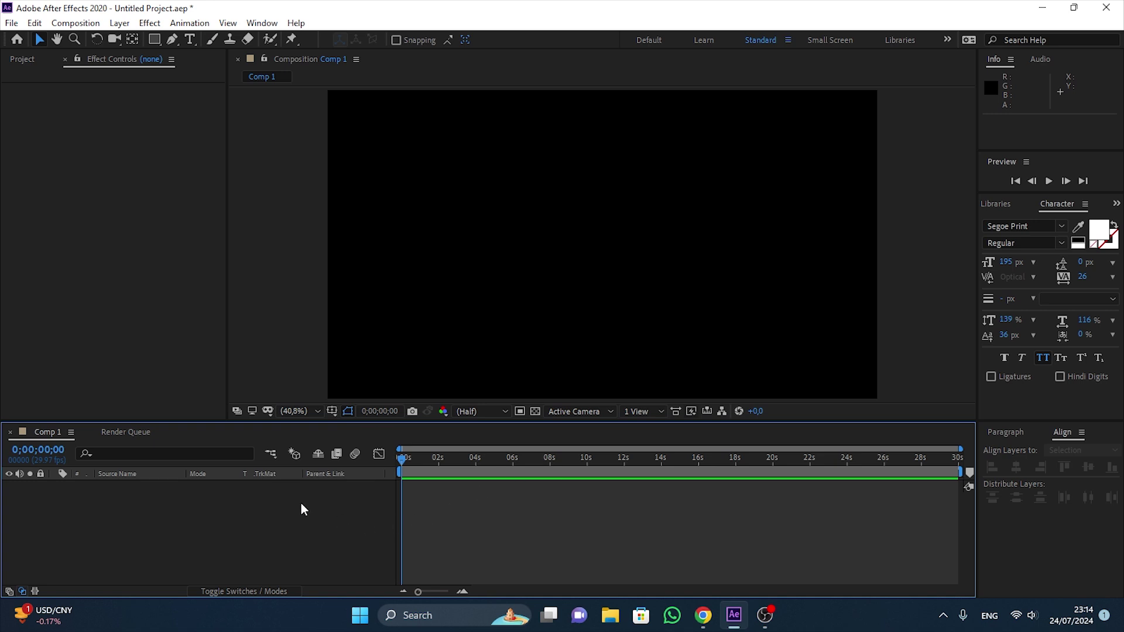
pyautogui.click(185, 41)
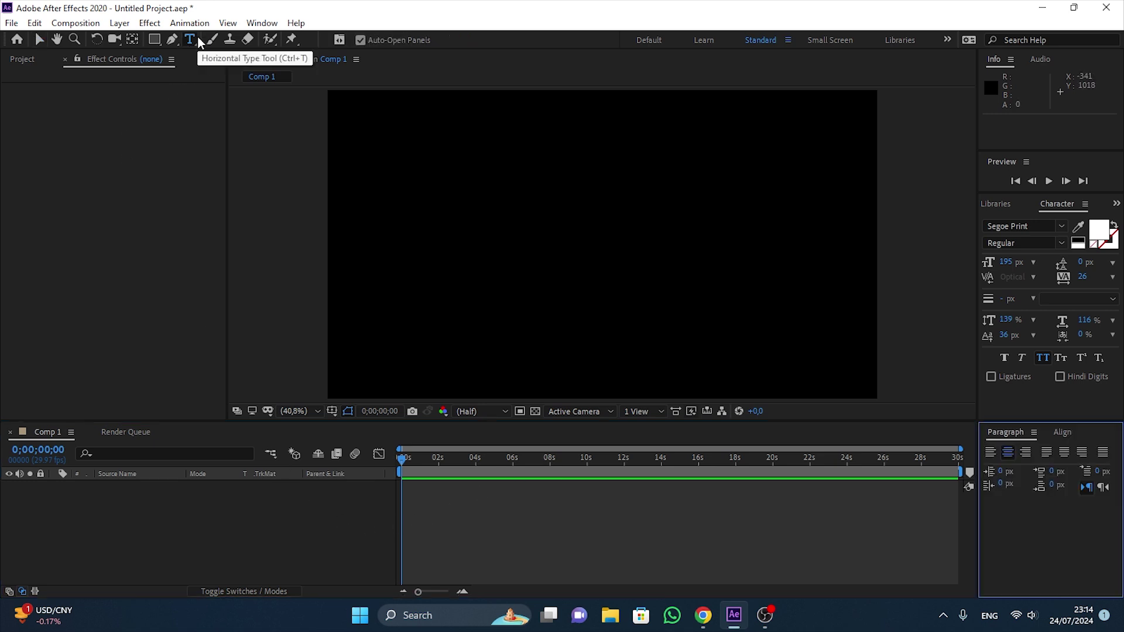
pyautogui.click(514, 242)
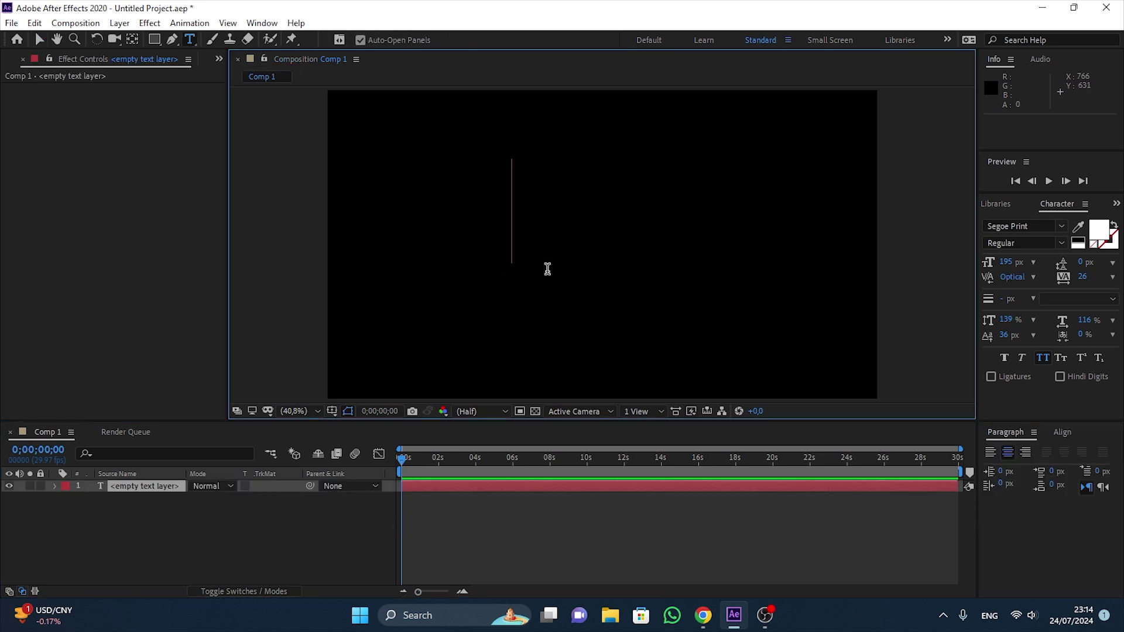
pyautogui.write('f')
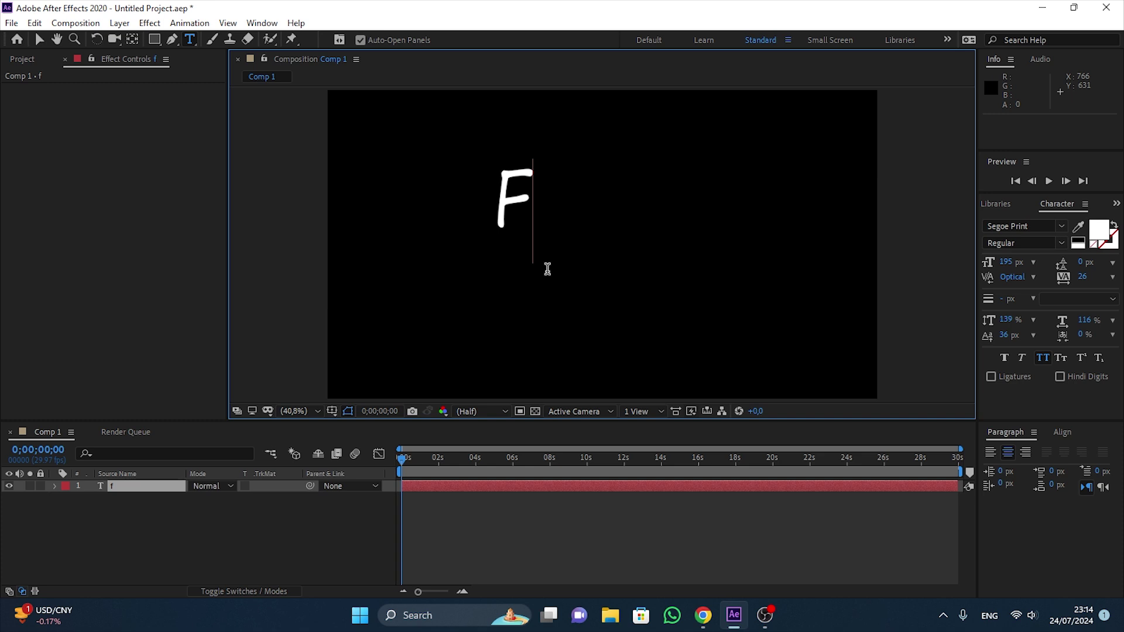
pyautogui.write('ire')
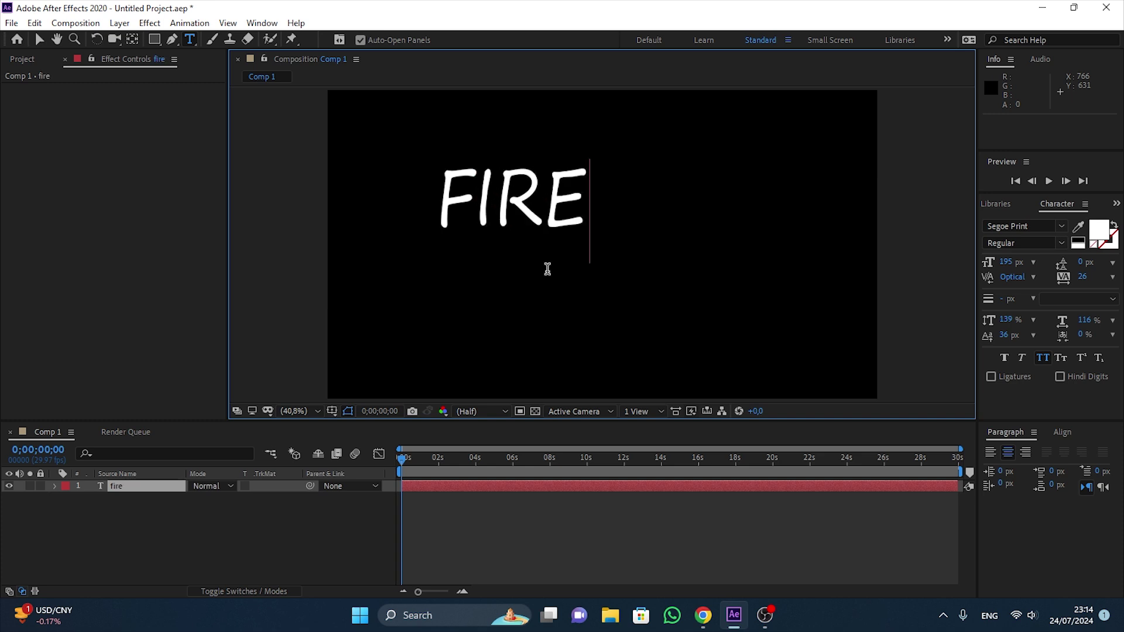
pyautogui.write(' te')
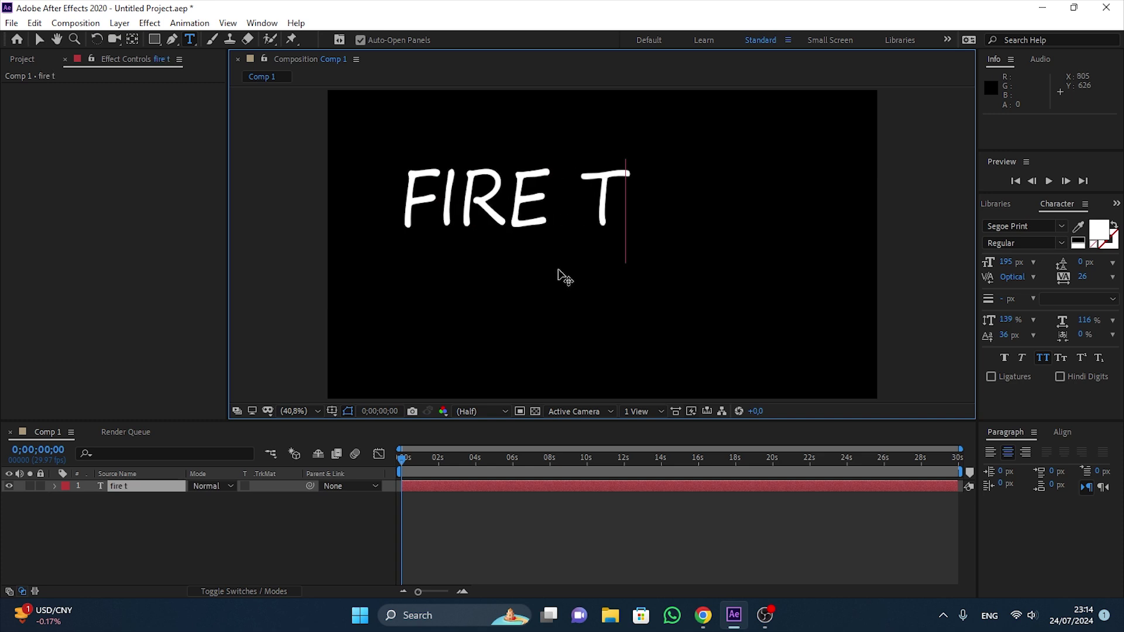
pyautogui.write('xt')
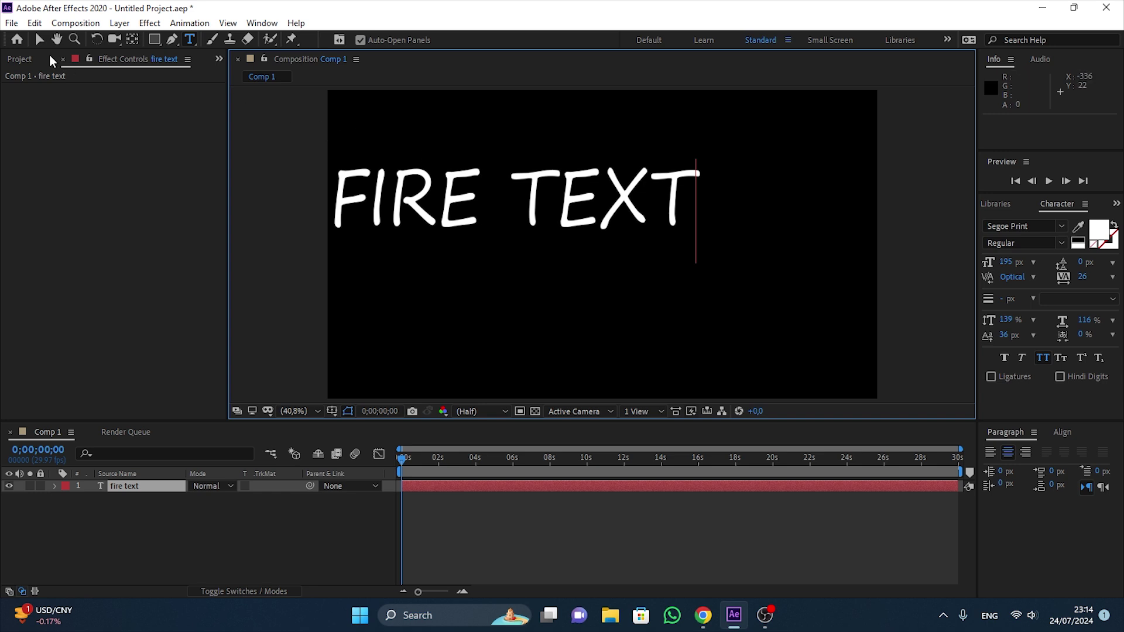
pyautogui.click(40, 39)
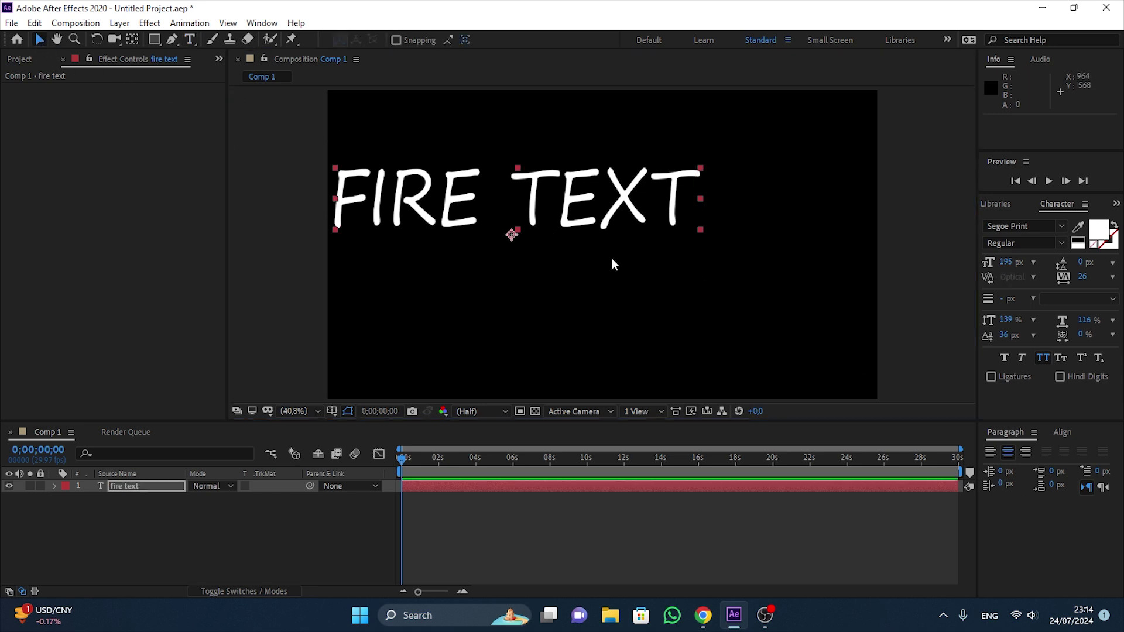
# Center the text layer horizontally and vertically within the composition.
pyautogui.click(1062, 433)
pyautogui.click(262, 23)
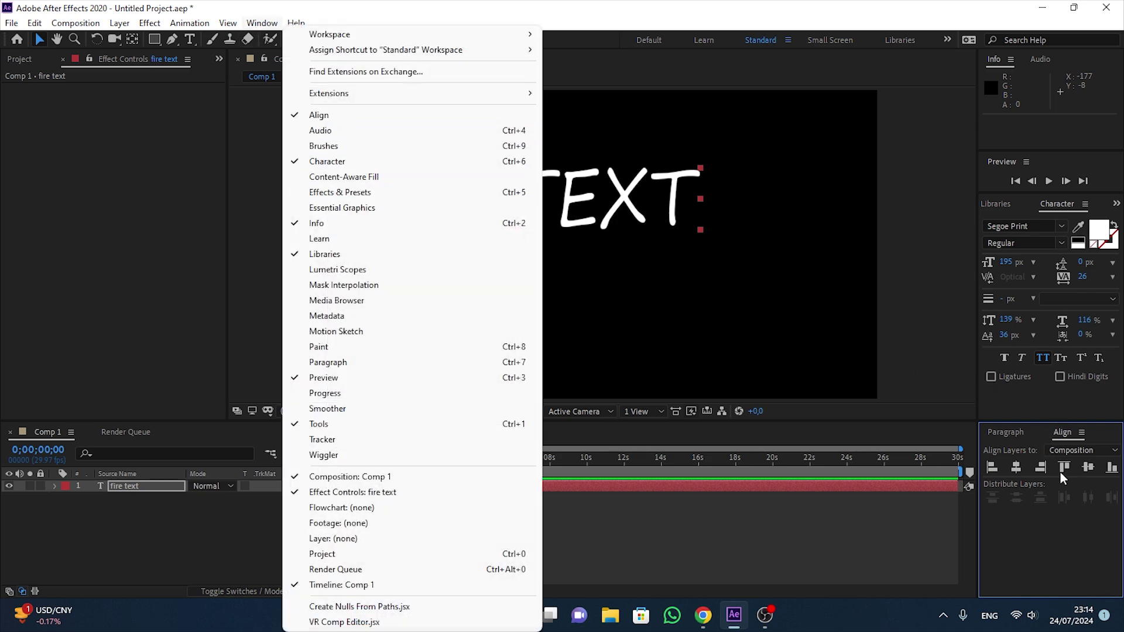
pyautogui.click(999, 476)
pyautogui.click(1016, 467)
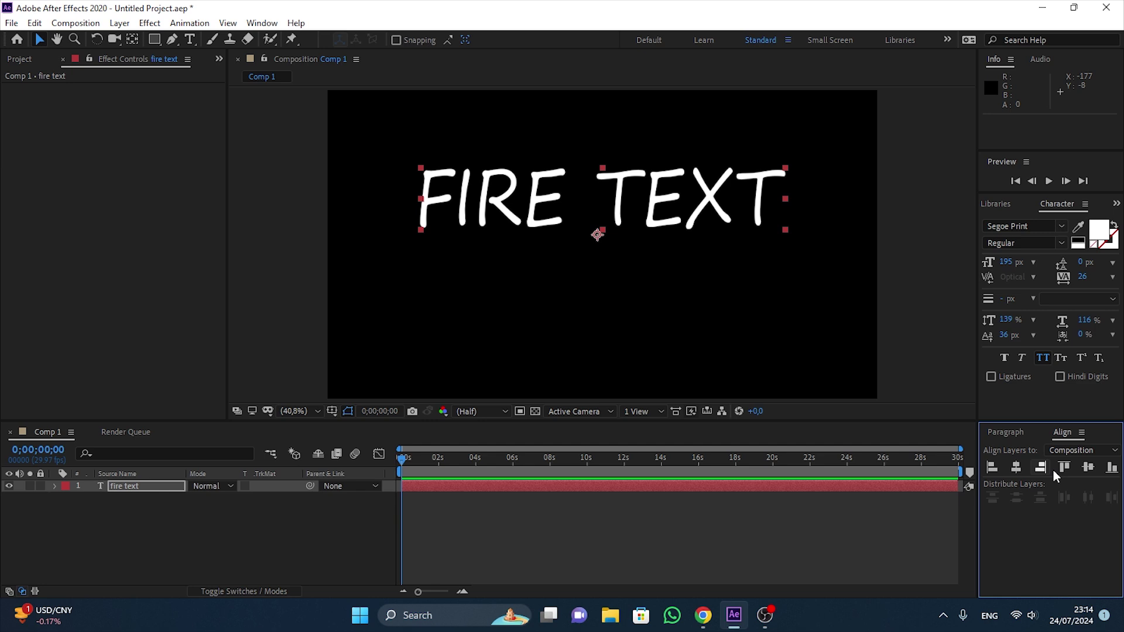
pyautogui.click(1084, 468)
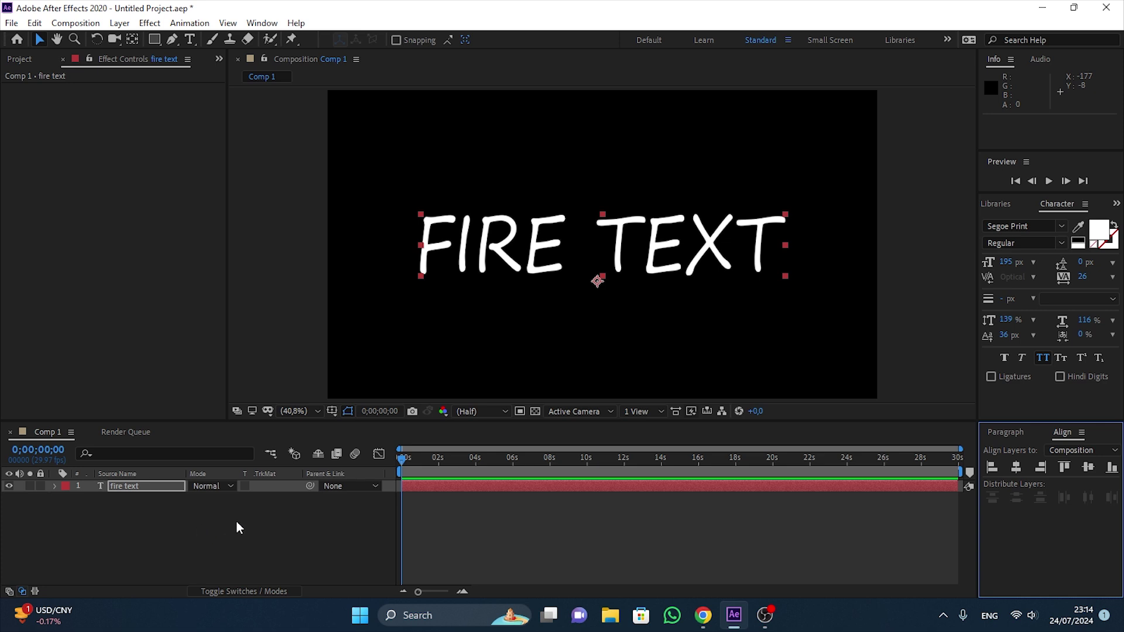
# Add a new 1920 x 1080 px black solid layer above the text.
pyautogui.rightClick(188, 531)
pyautogui.moveTo(214, 368)
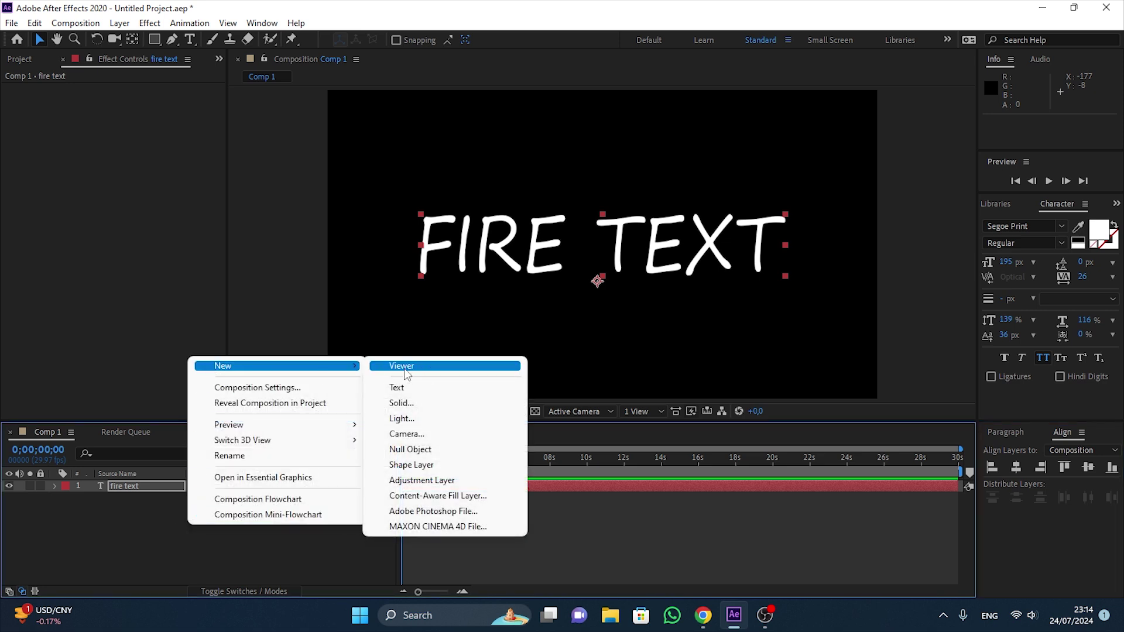
pyautogui.click(405, 406)
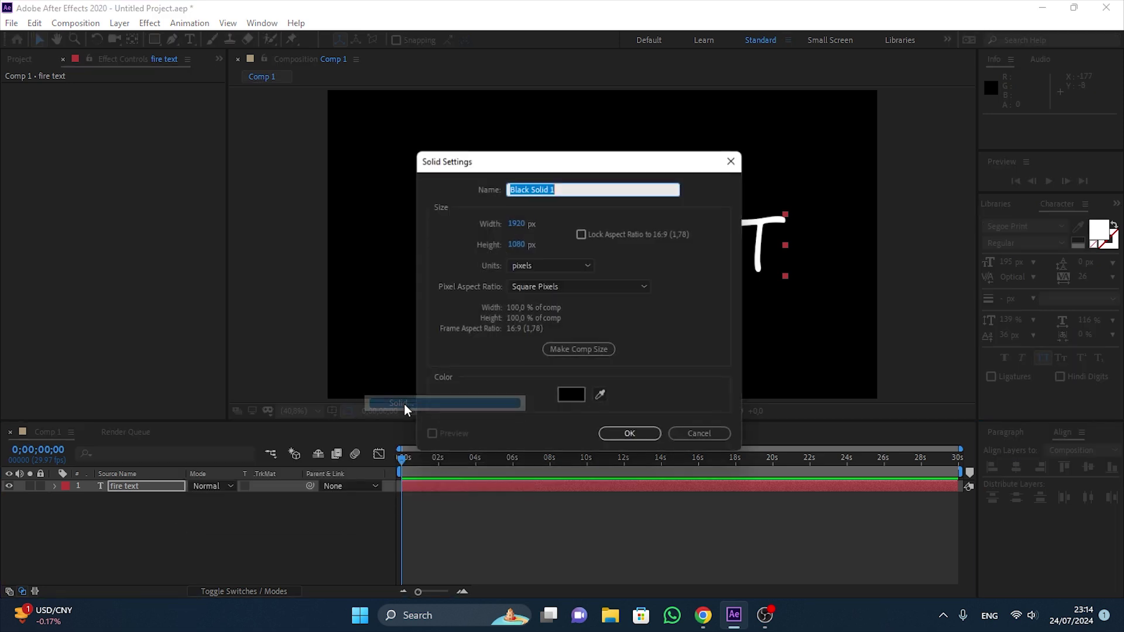
pyautogui.click(636, 436)
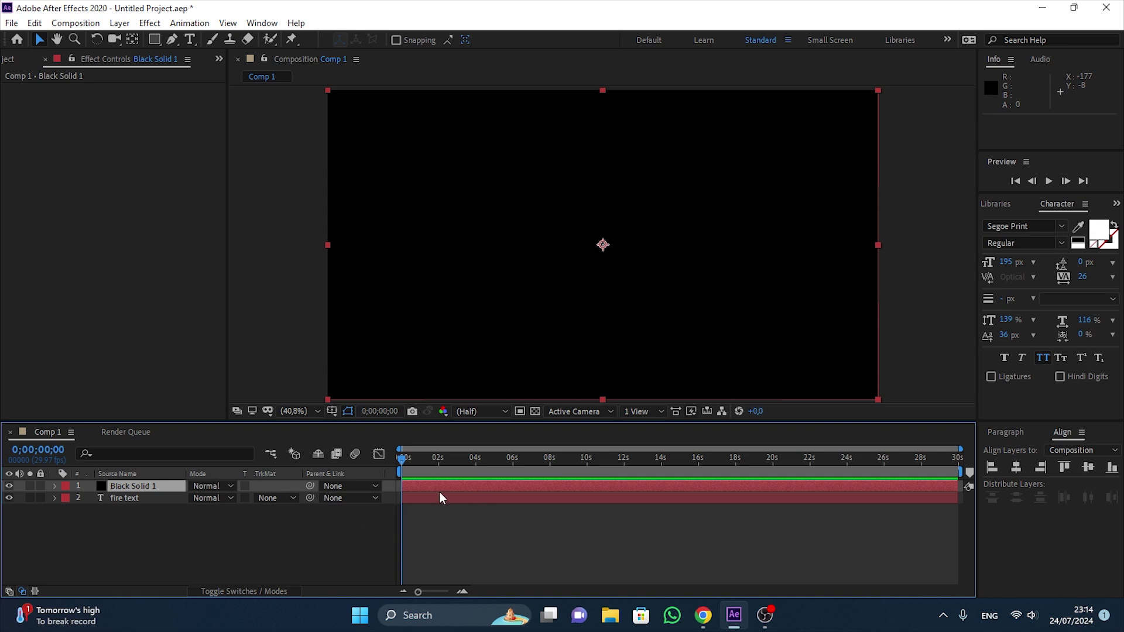
# Apply the Video Copilot Saber effect to the black solid and choose its Fire preset.
pyautogui.click(147, 23)
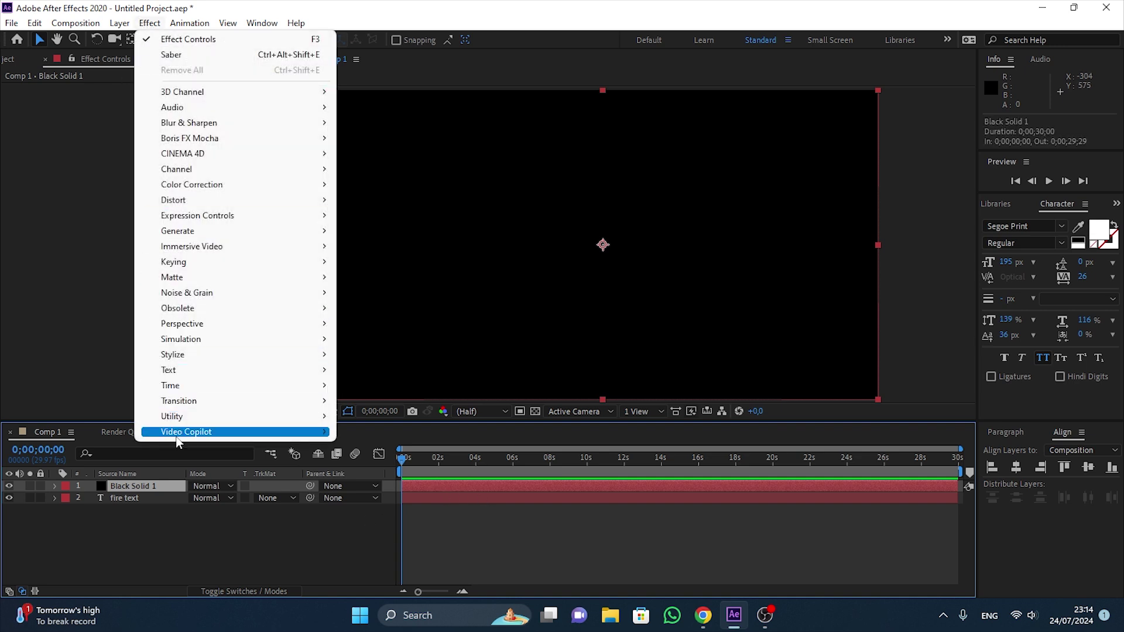
pyautogui.moveTo(211, 436)
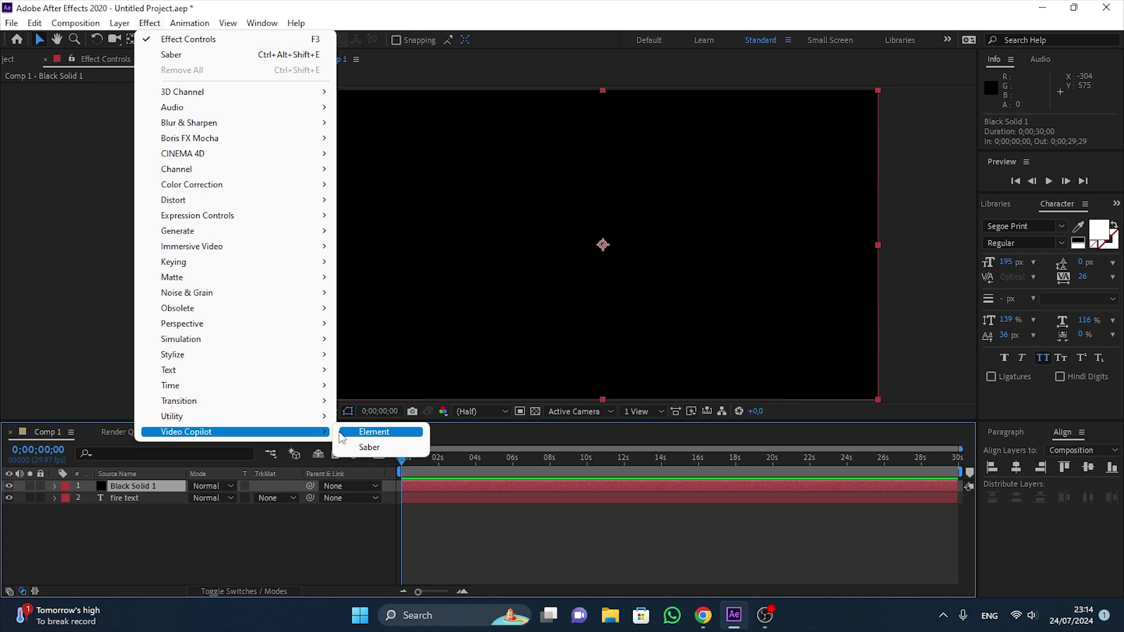
pyautogui.click(368, 447)
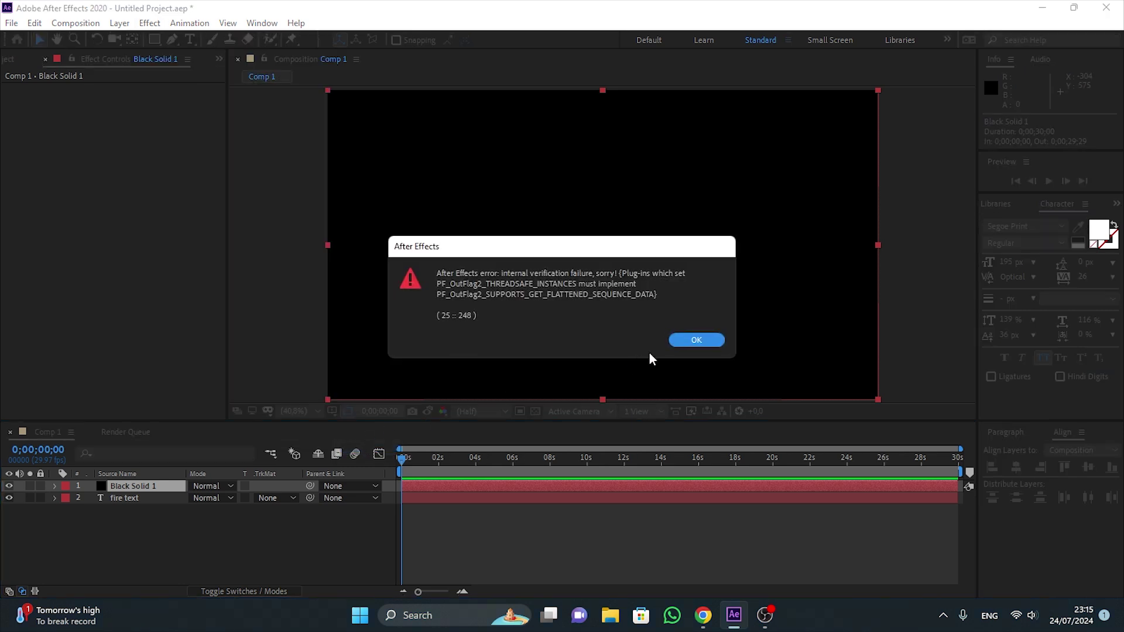
pyautogui.click(697, 340)
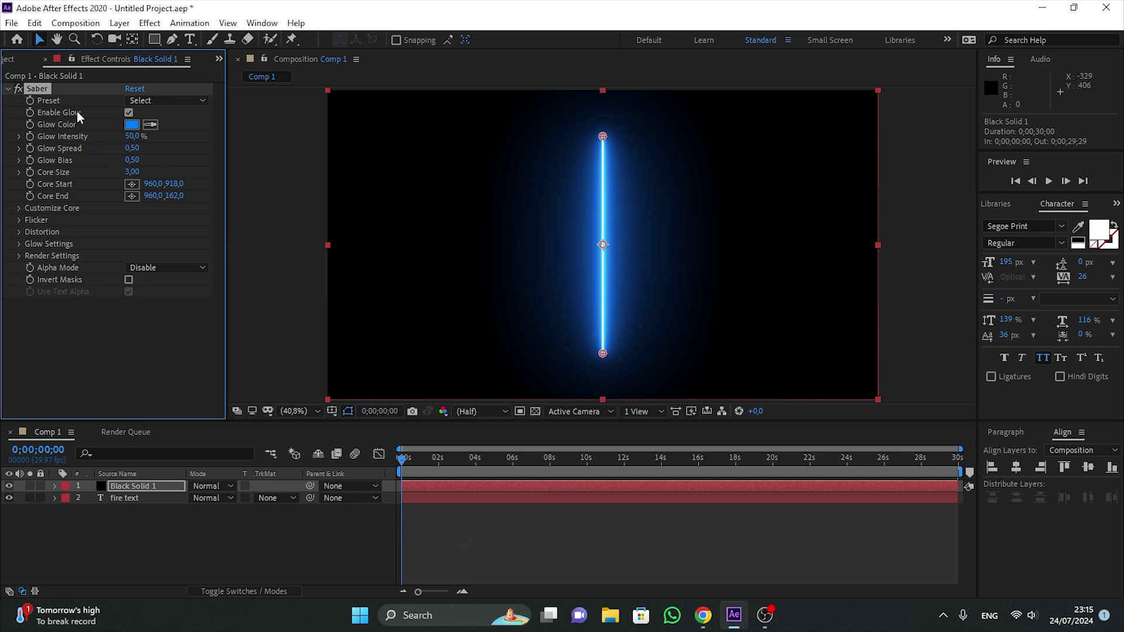
pyautogui.click(151, 103)
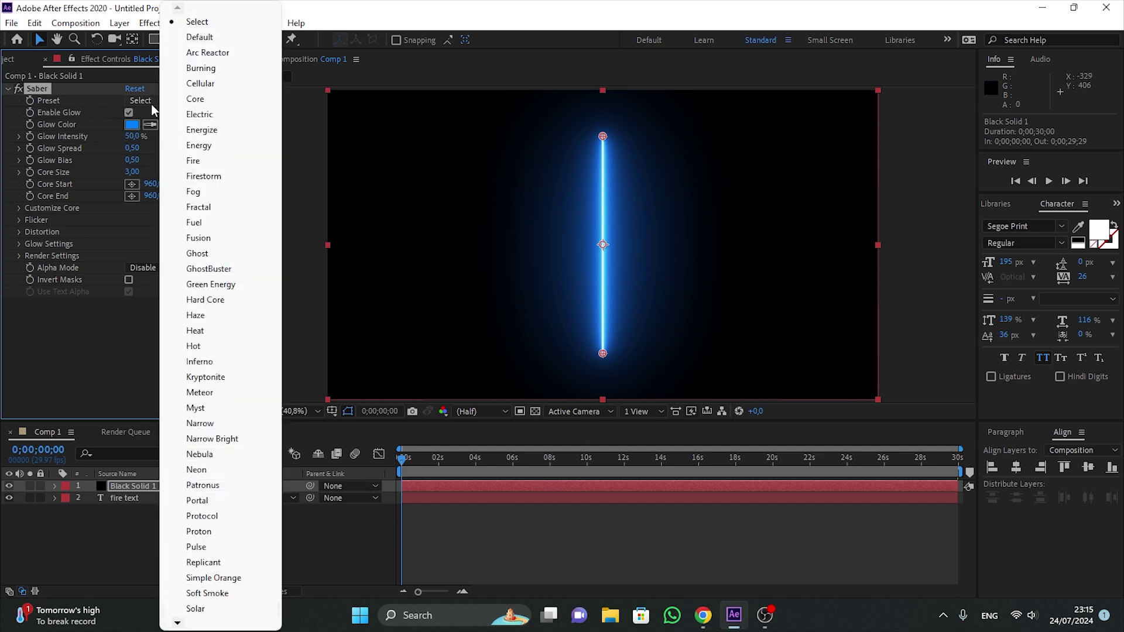
pyautogui.click(186, 162)
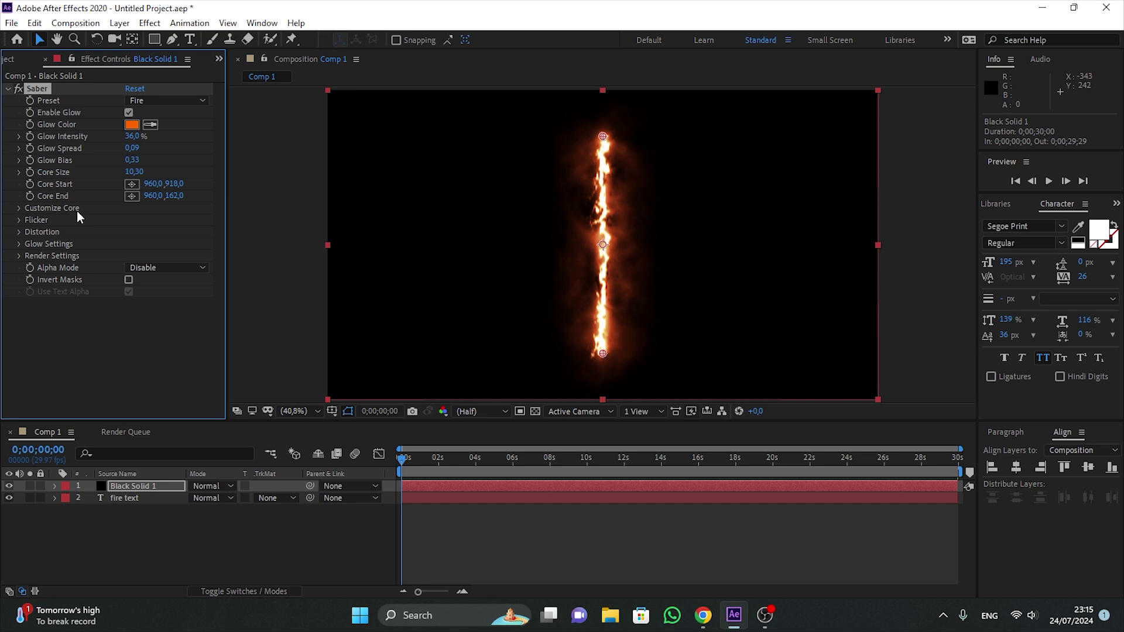
# Set Saber's core type to Text Layer and use the fire text layer, with Source, as its text layer.
pyautogui.click(20, 210)
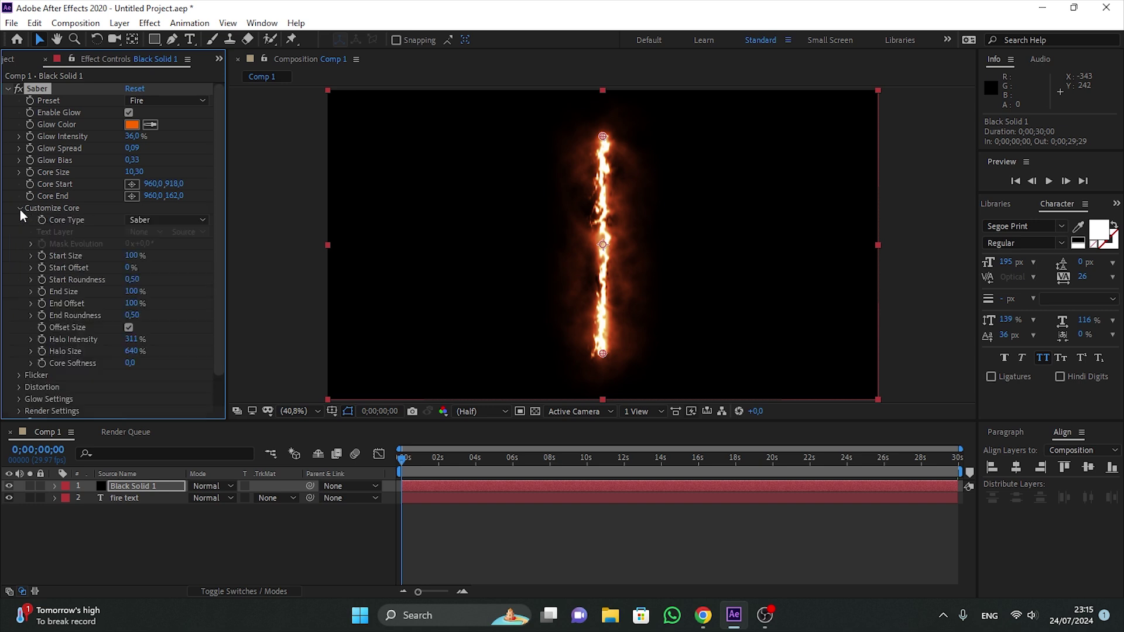
pyautogui.click(150, 221)
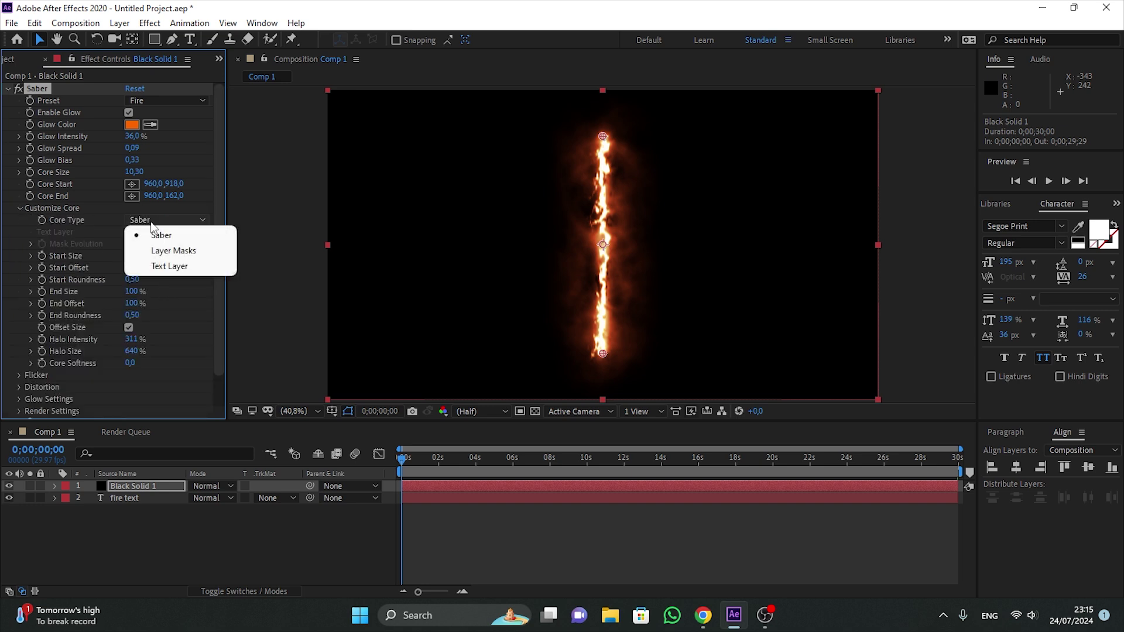
pyautogui.click(184, 268)
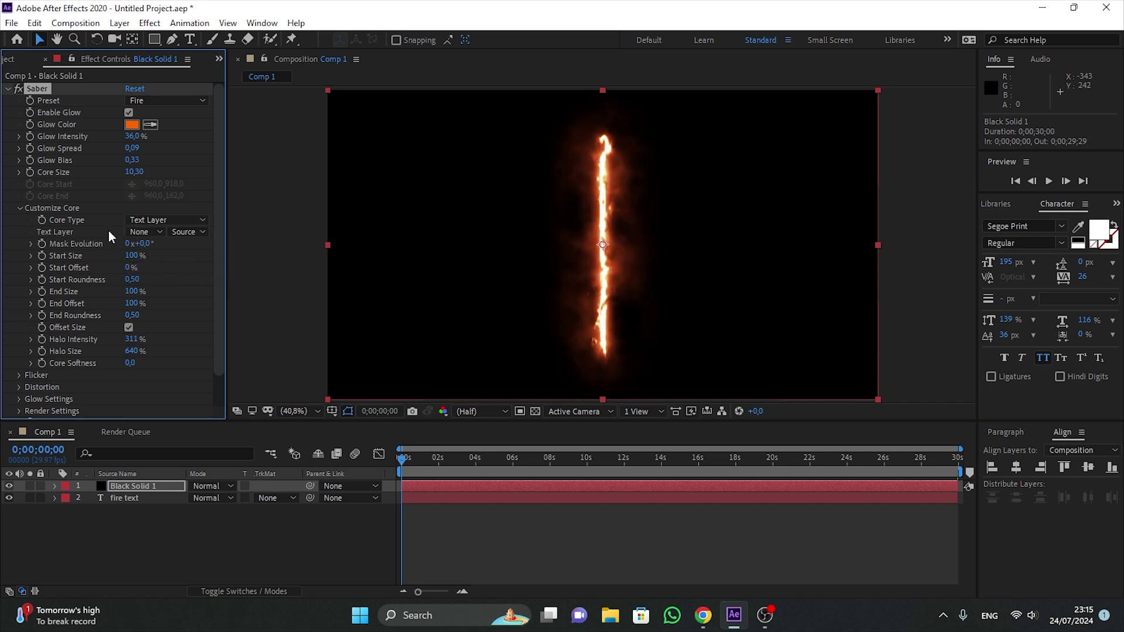
pyautogui.click(143, 233)
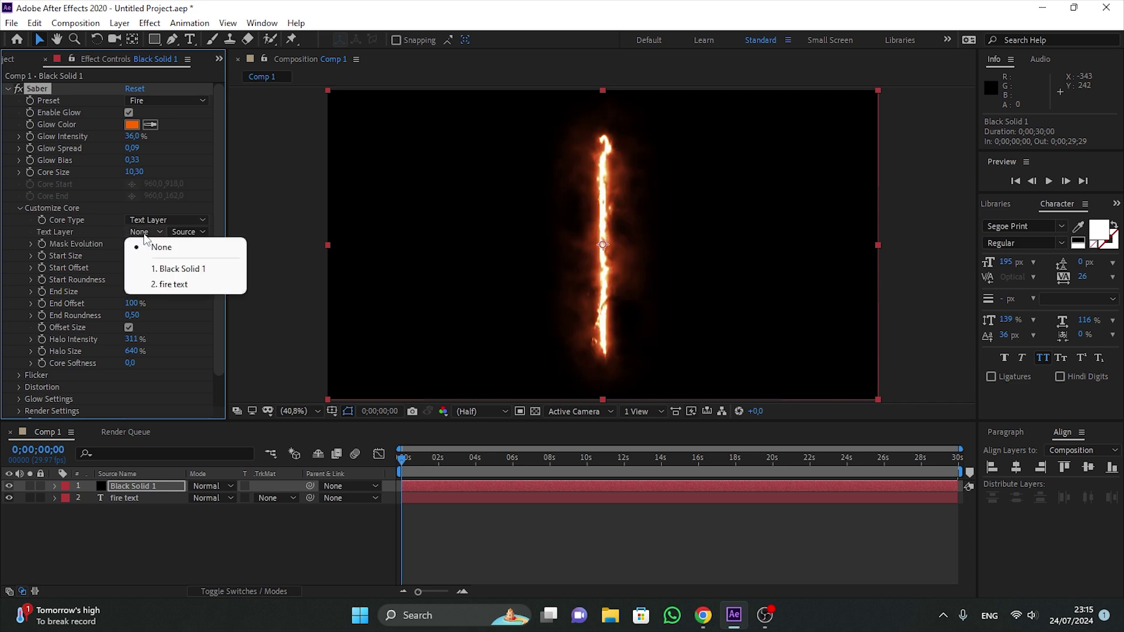
pyautogui.click(169, 283)
pyautogui.click(191, 233)
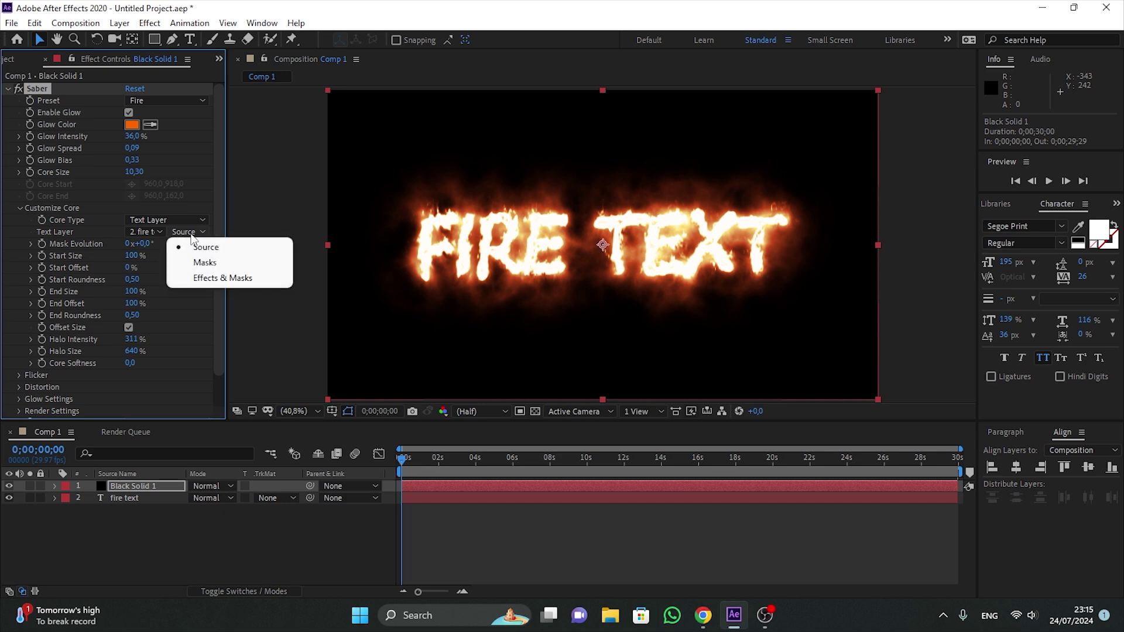
pyautogui.click(210, 319)
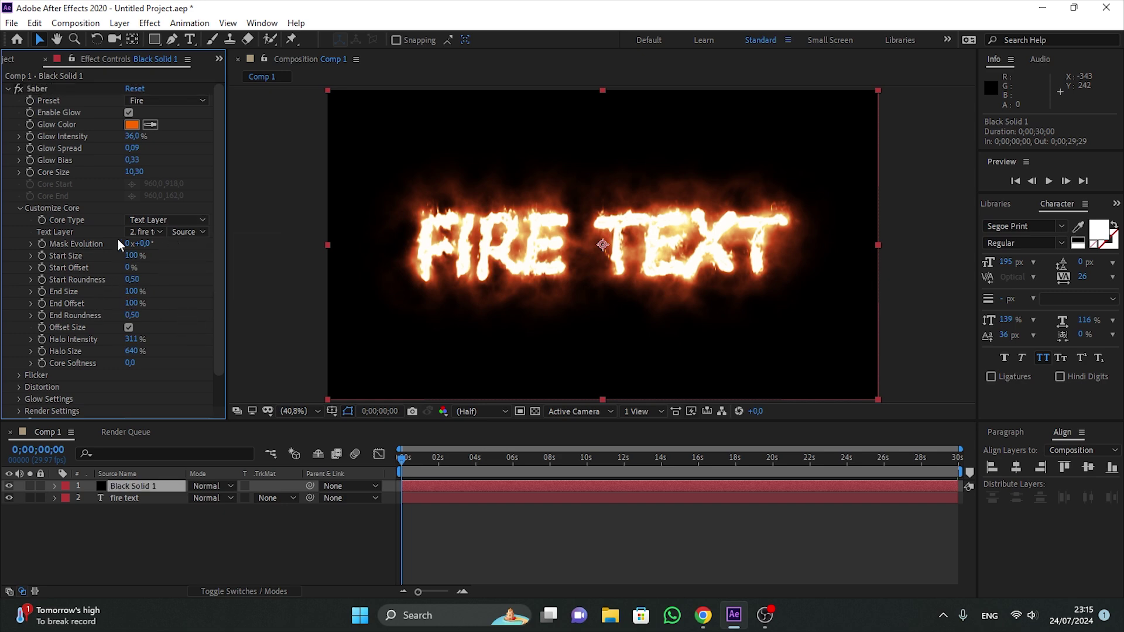
# Set Saber's glow intensity to 22%, mask evolution to 29° and start size to 32%.
pyautogui.moveTo(133, 136)
pyautogui.mouseDown()
pyautogui.moveTo(142, 139)
pyautogui.moveTo(125, 144)
pyautogui.mouseUp()
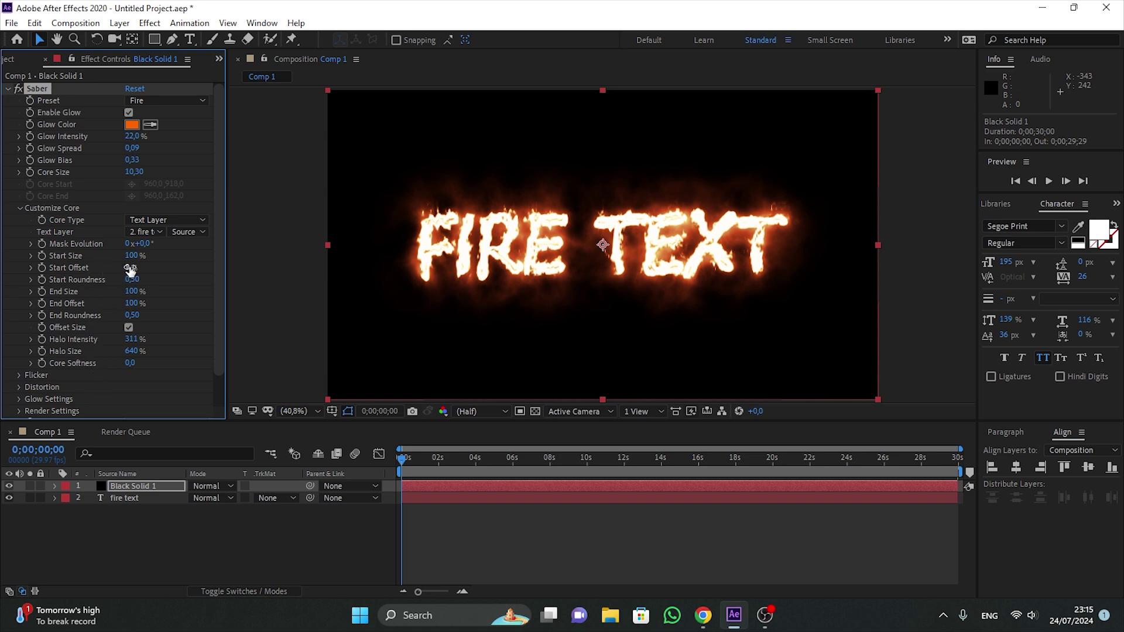
pyautogui.moveTo(152, 243); pyautogui.dragTo(179, 242)
pyautogui.moveTo(131, 260); pyautogui.dragTo(92, 268)
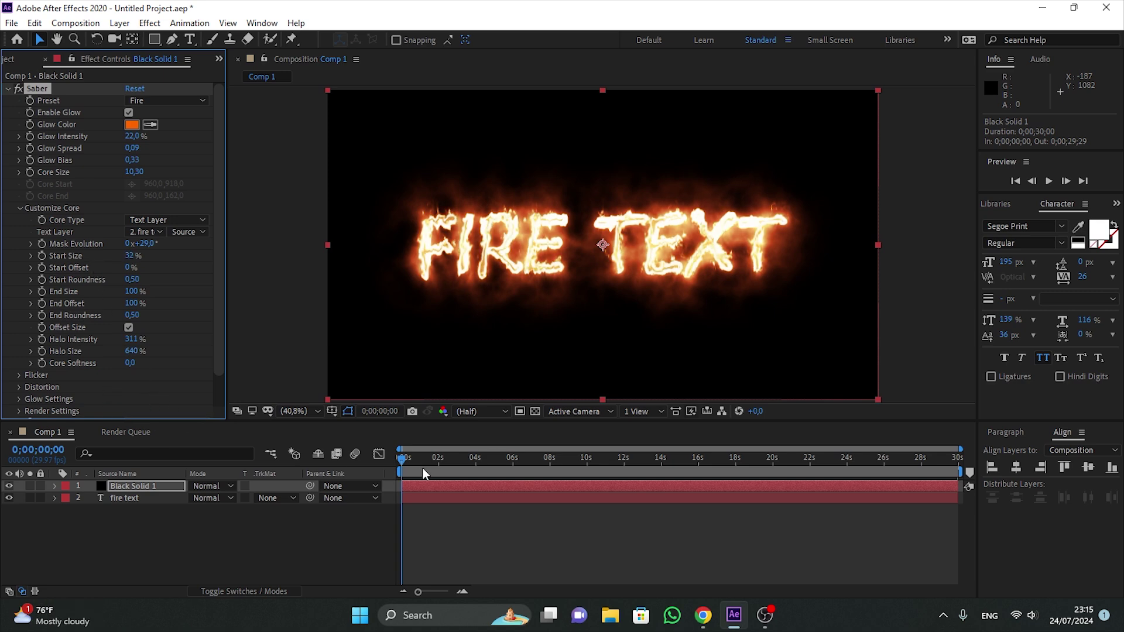
# Play a preview of the burning text animation from the start of the timeline.
pyautogui.click(394, 460)
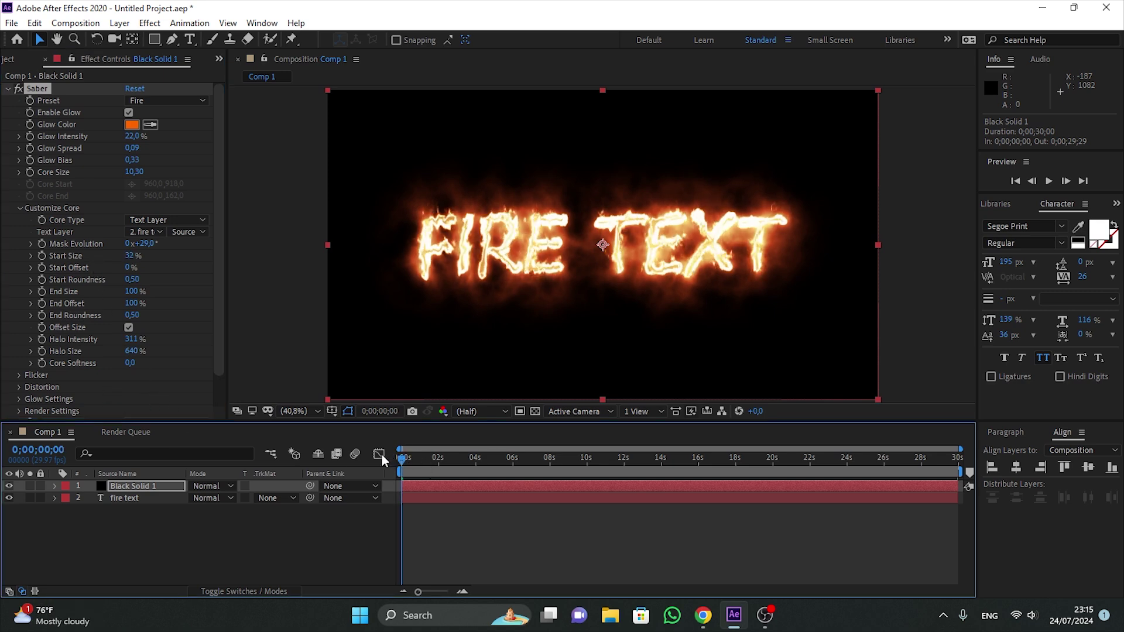
pyautogui.click(1049, 182)
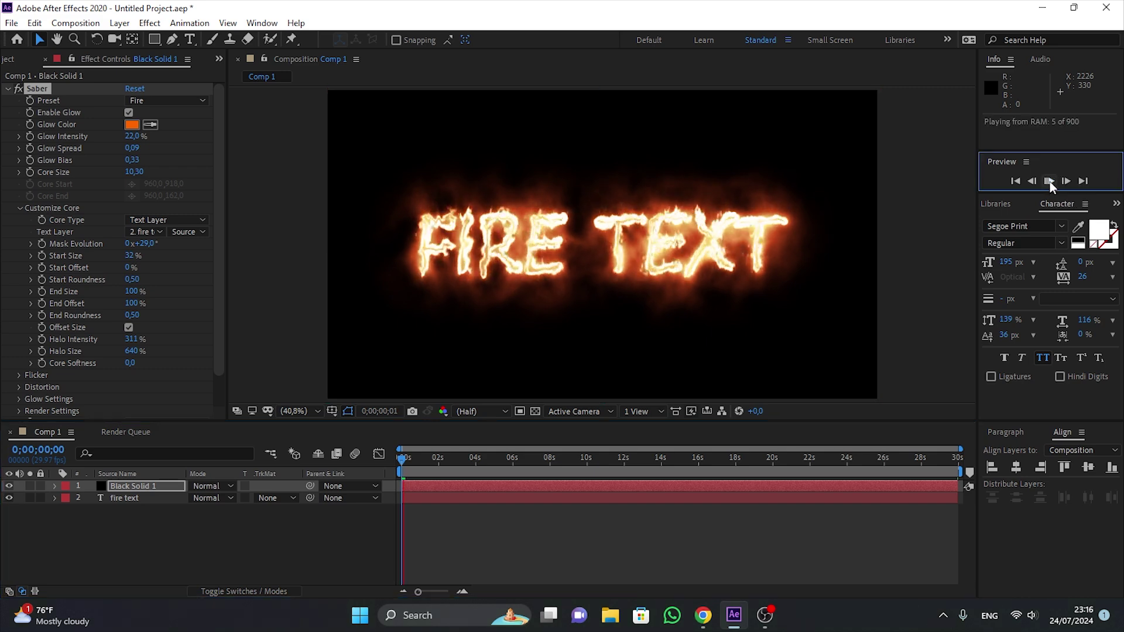